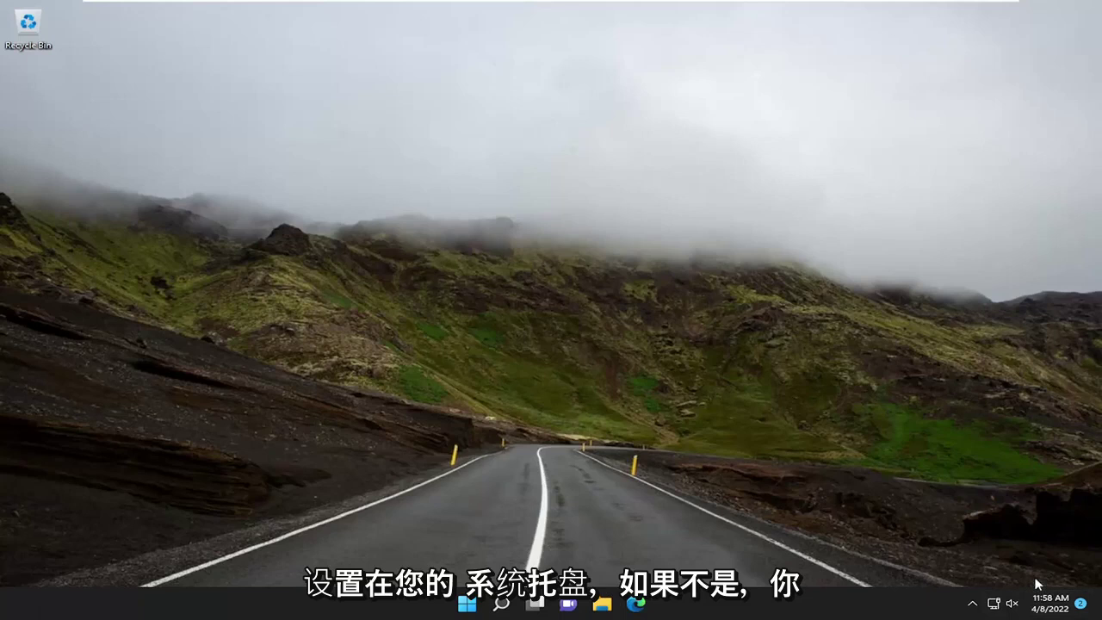
# - Open Date & time settings from the taskbar clock, leaving Set time automatically off
pyautogui.rightClick(1048, 603)
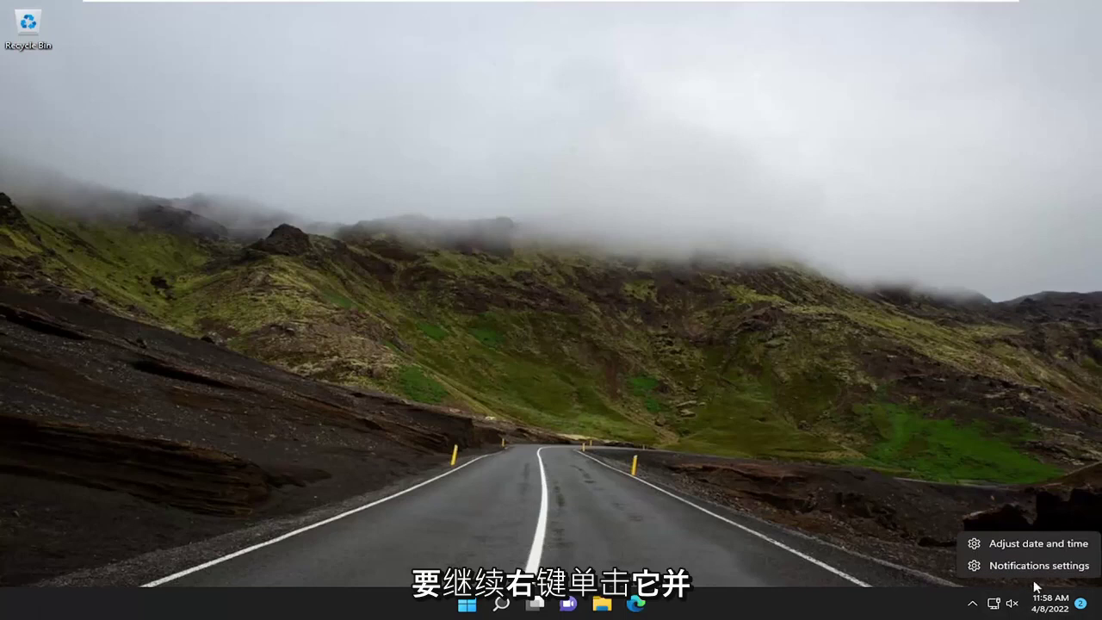
pyautogui.click(1010, 543)
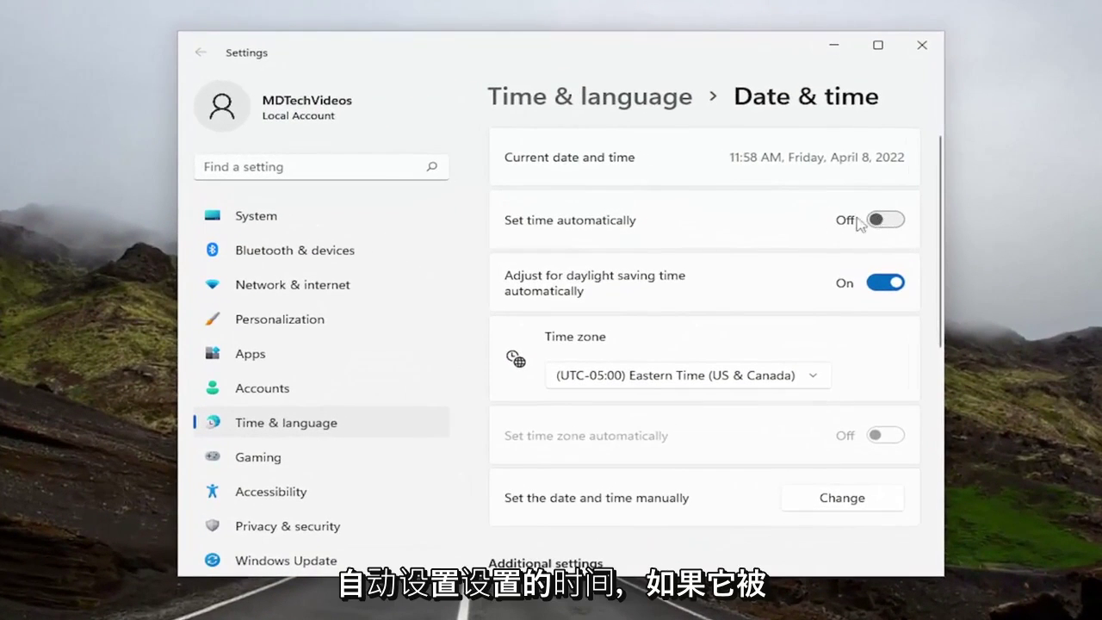
pyautogui.click(884, 220)
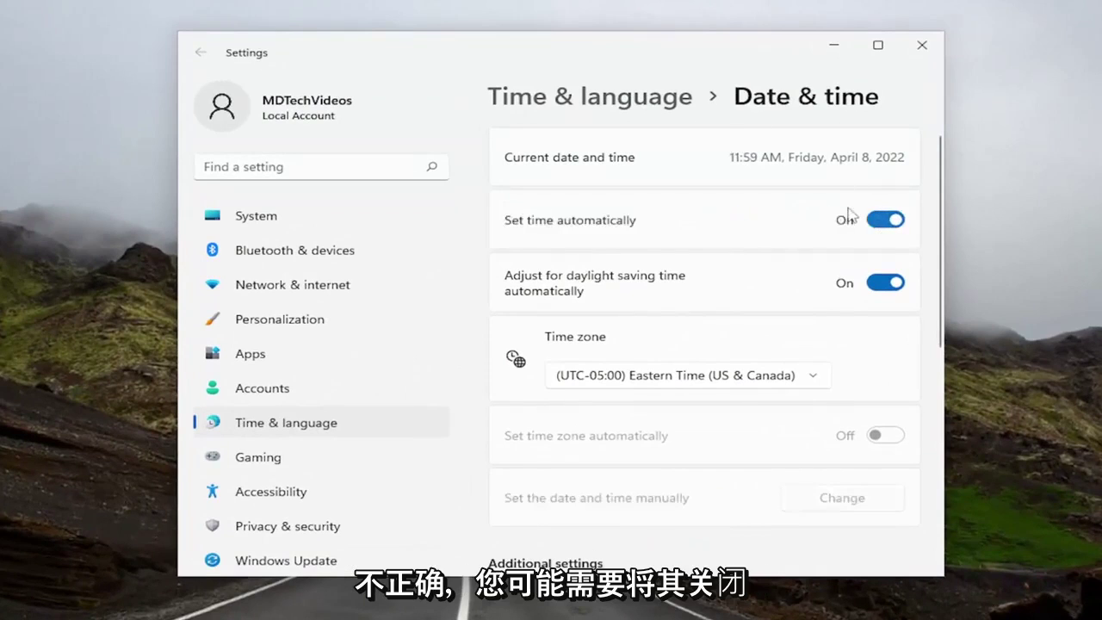
pyautogui.click(883, 220)
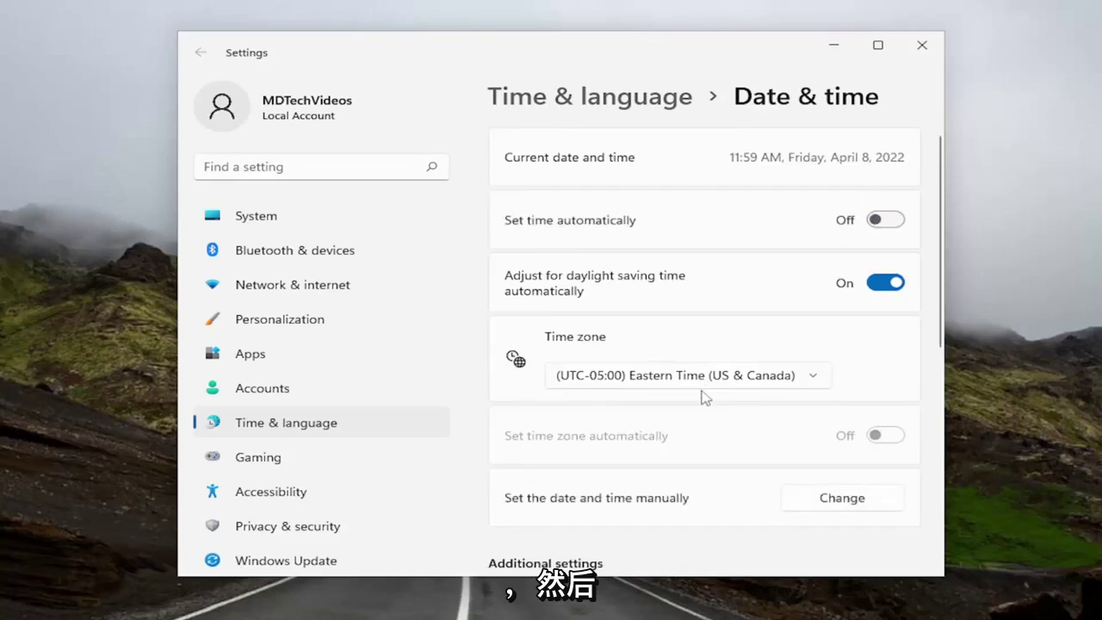
# - Set the time zone to (UTC-05:00) Haiti without changing the date or time manually
pyautogui.scroll(-1, 704, 396)
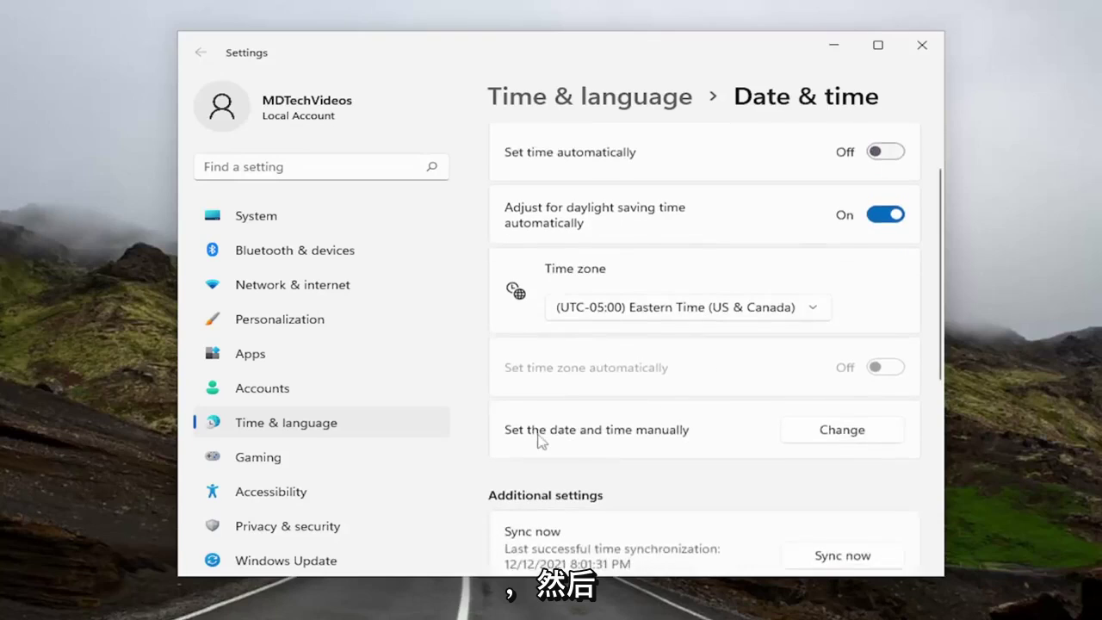
pyautogui.click(839, 429)
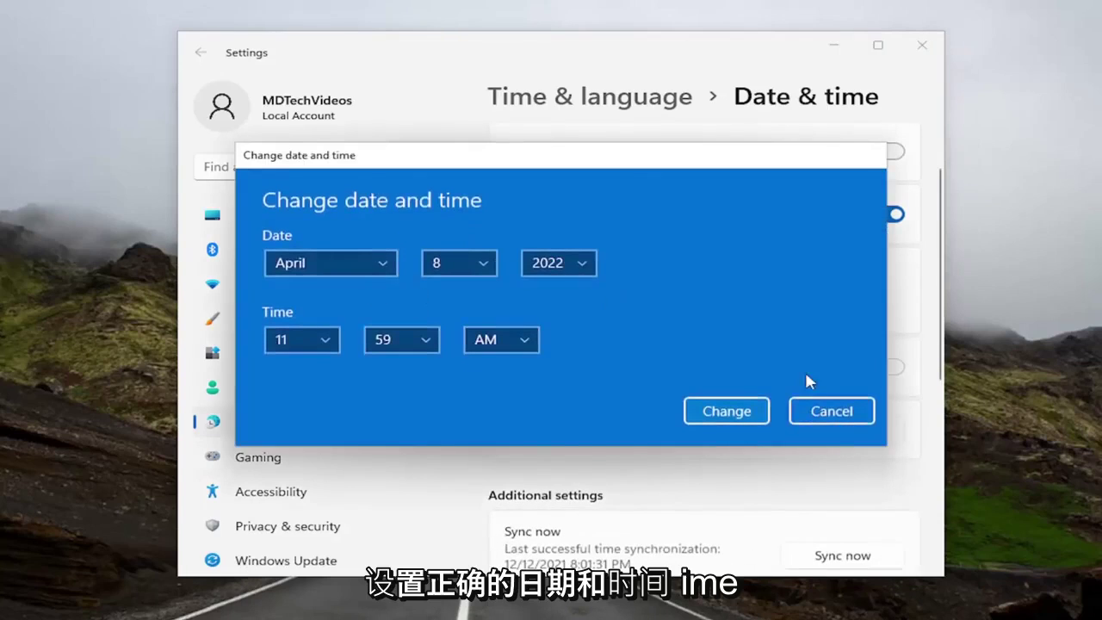
pyautogui.click(828, 411)
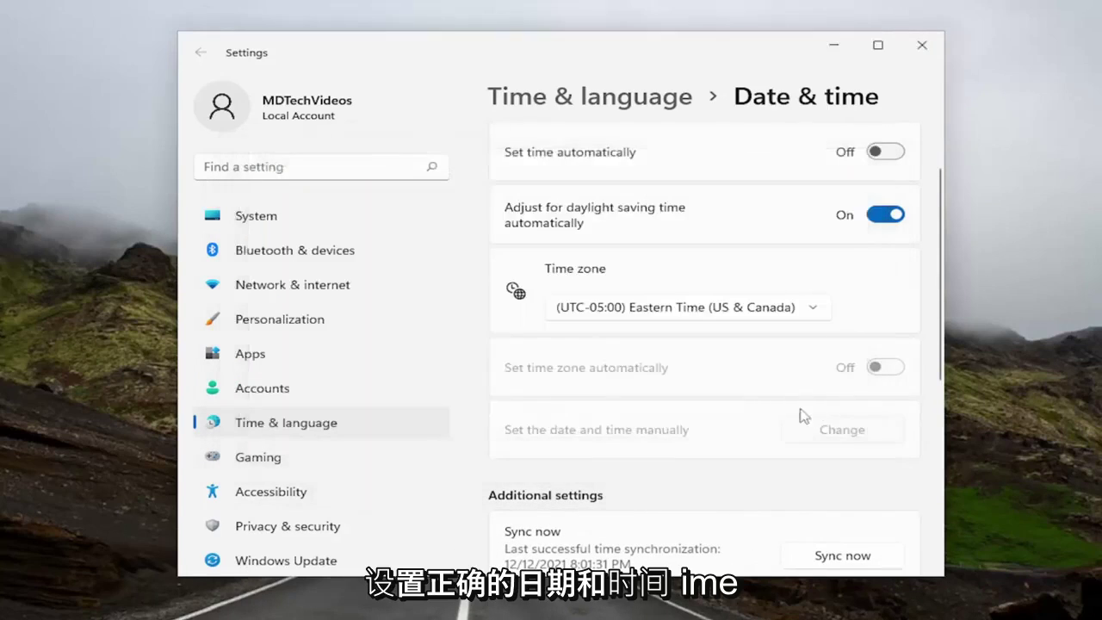
pyautogui.click(663, 308)
pyautogui.click(509, 288)
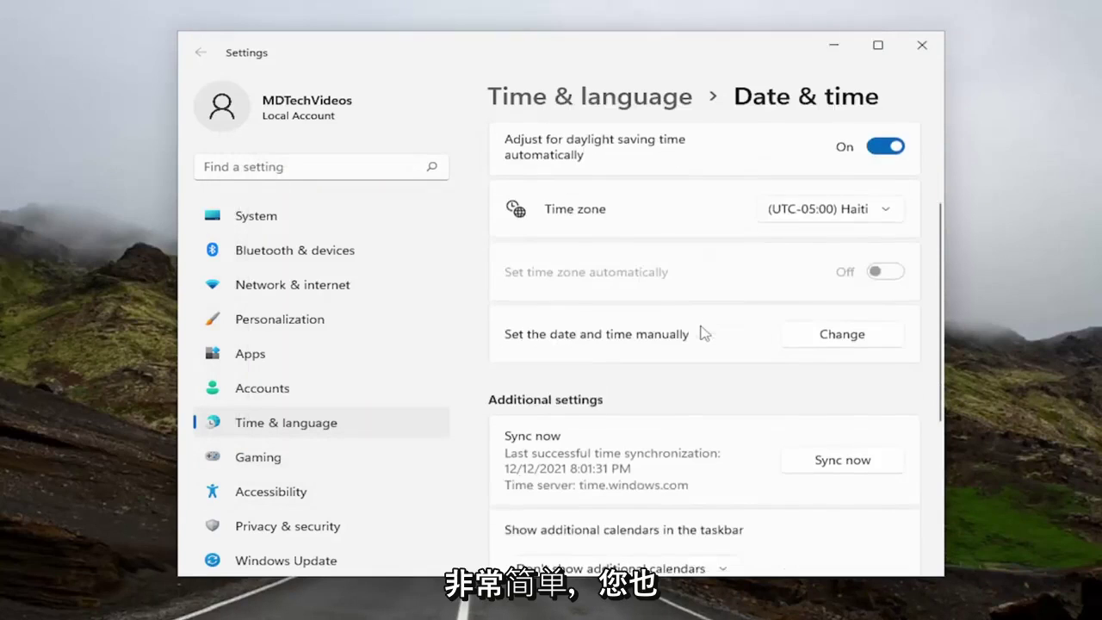
pyautogui.scroll(-3, 701, 333)
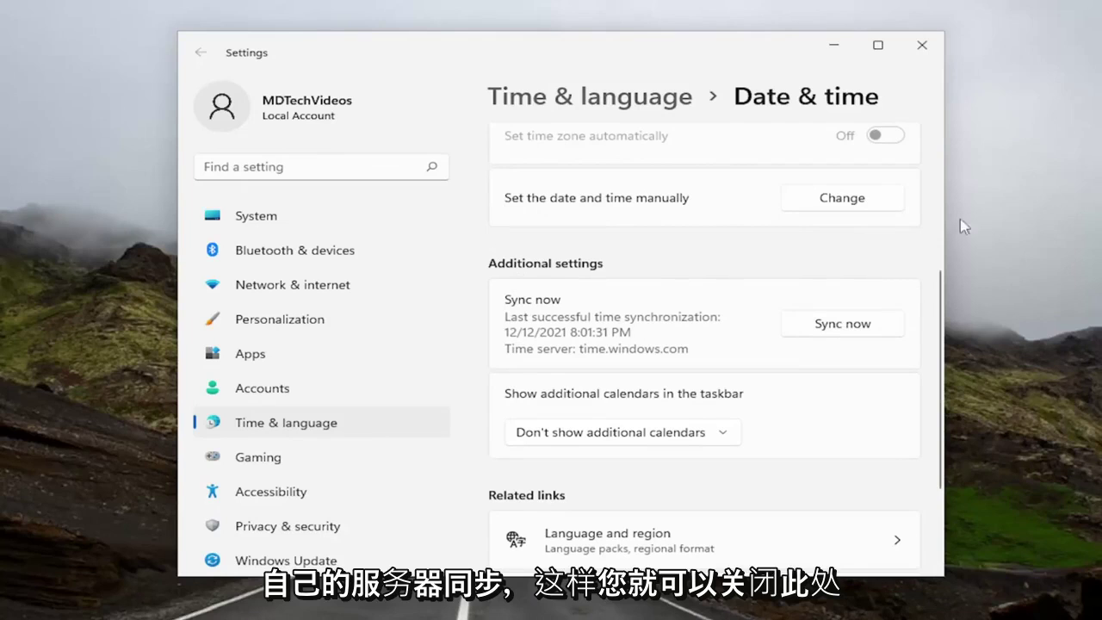
# - Close the Date & time Settings window to return to the desktop
pyautogui.click(921, 44)
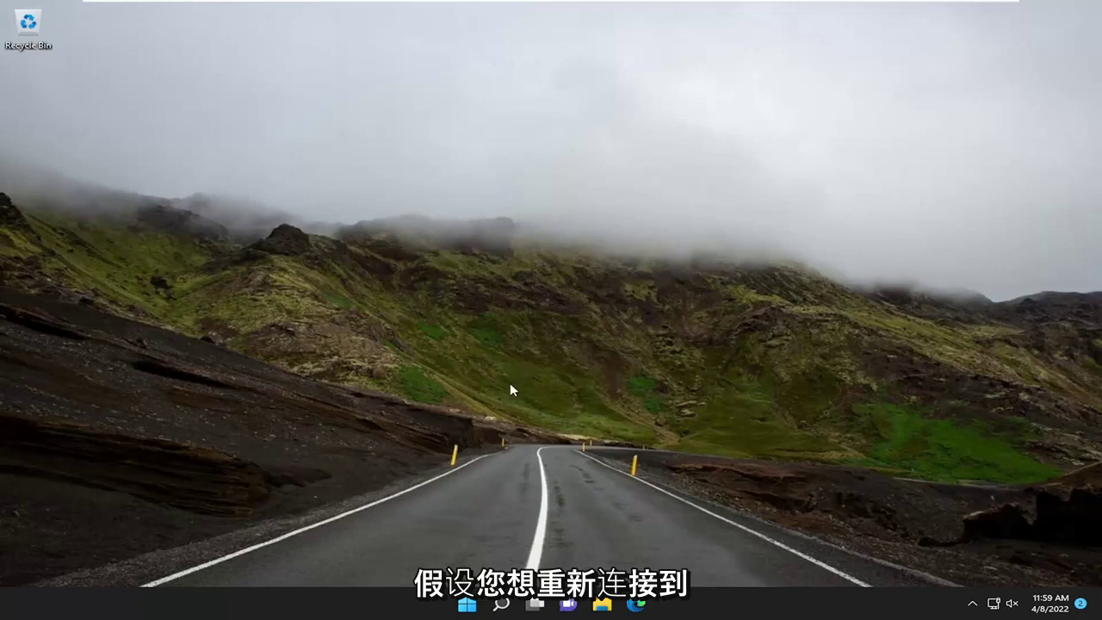
# - Launch Settings via taskbar search and go to Network & internet > Advanced network settings
pyautogui.click(501, 605)
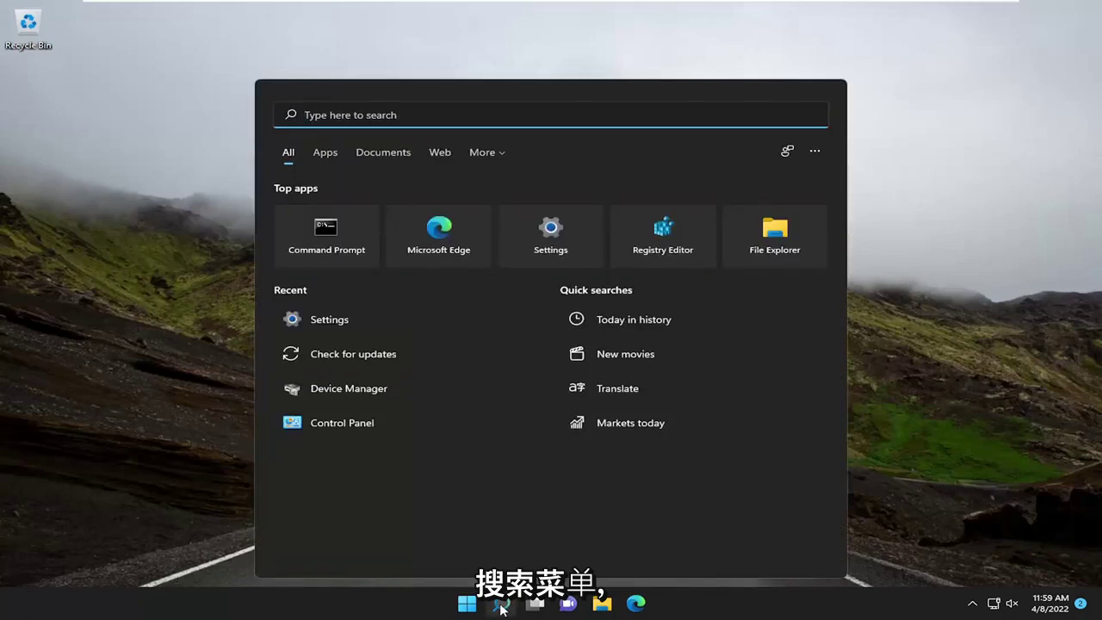
pyautogui.write('s')
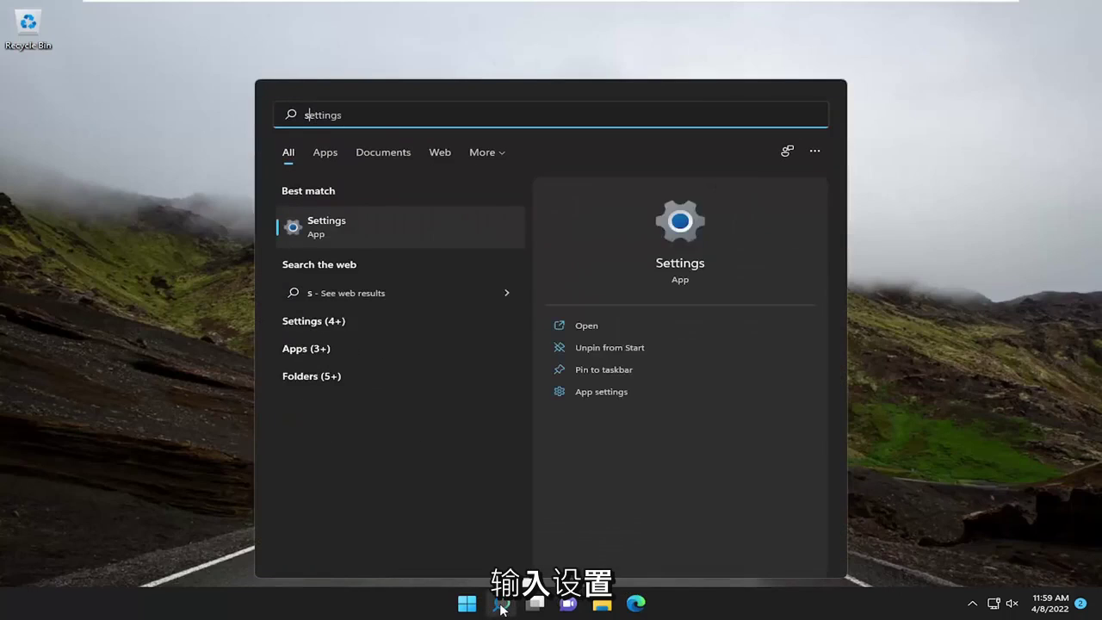
pyautogui.write('ettings')
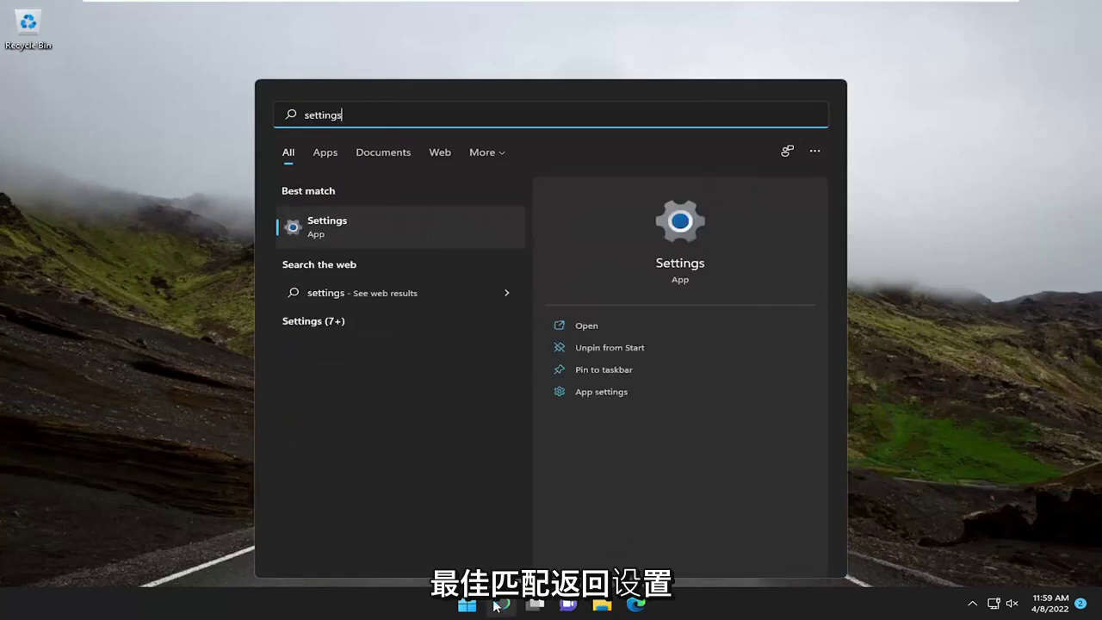
pyautogui.click(366, 231)
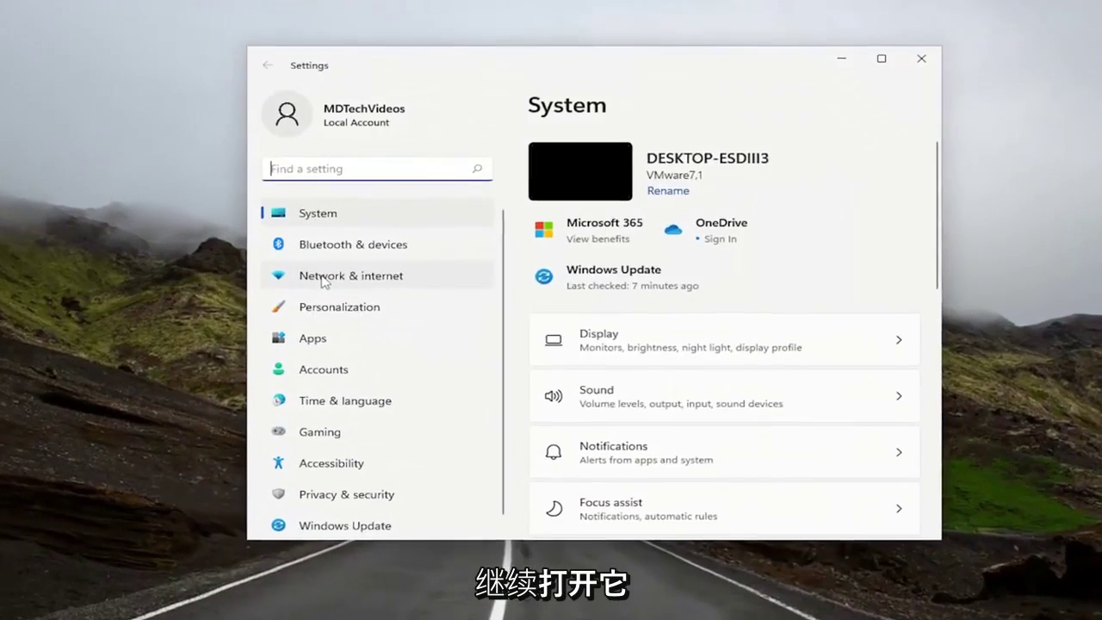
pyautogui.click(346, 281)
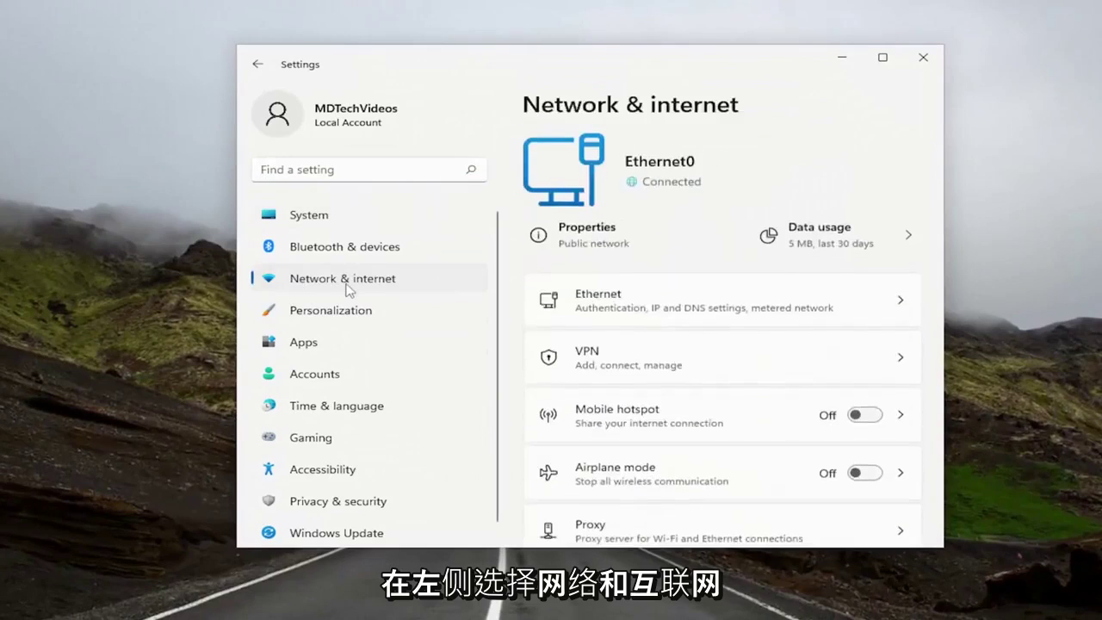
pyautogui.scroll(-2, 747, 342)
pyautogui.scroll(-1, 731, 340)
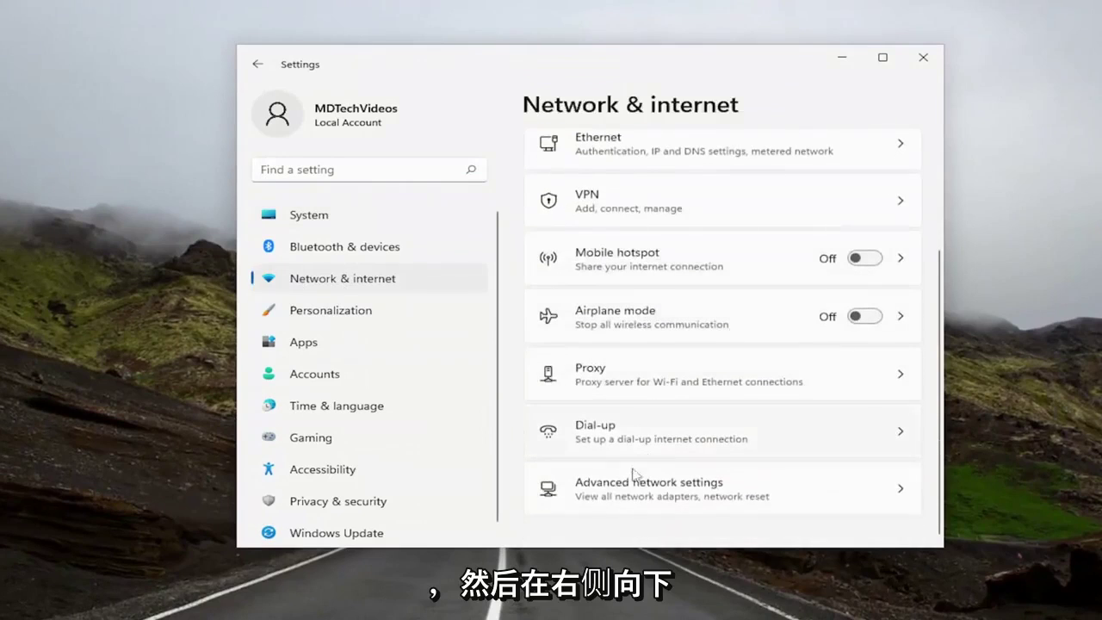
pyautogui.click(692, 494)
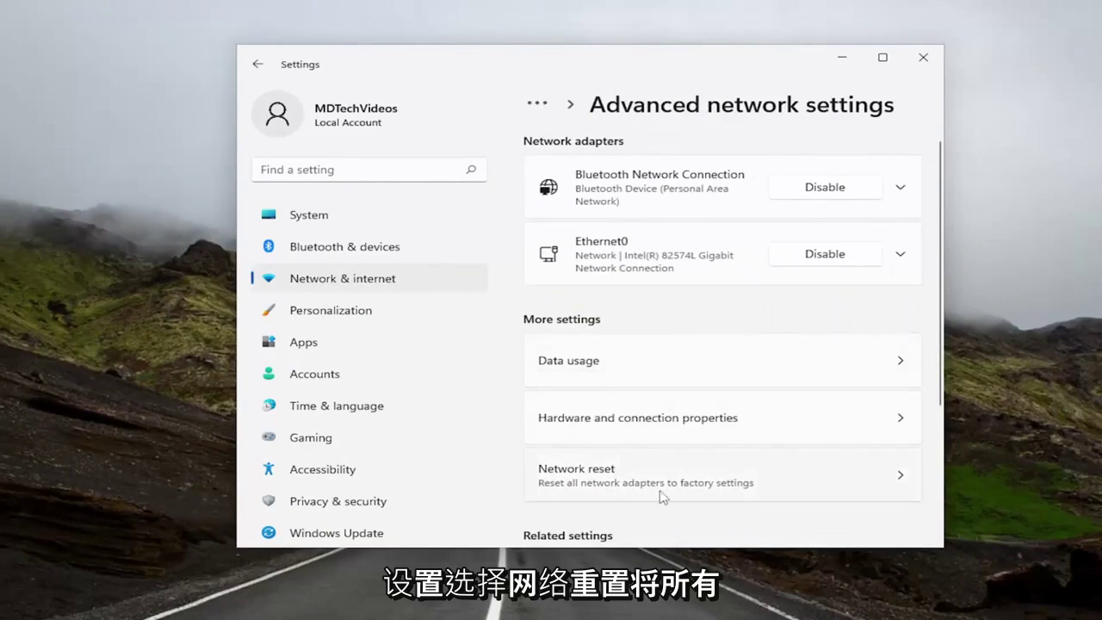
# - Confirm Network reset for all adapters, dismiss the sign-out notice, and close Settings
pyautogui.click(718, 490)
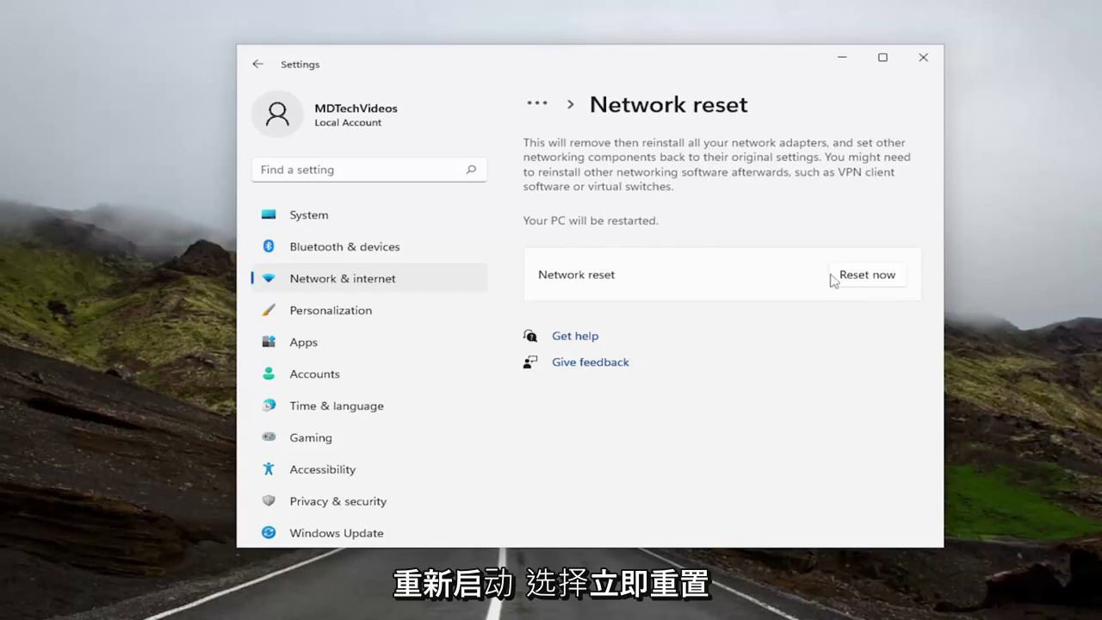
pyautogui.click(871, 277)
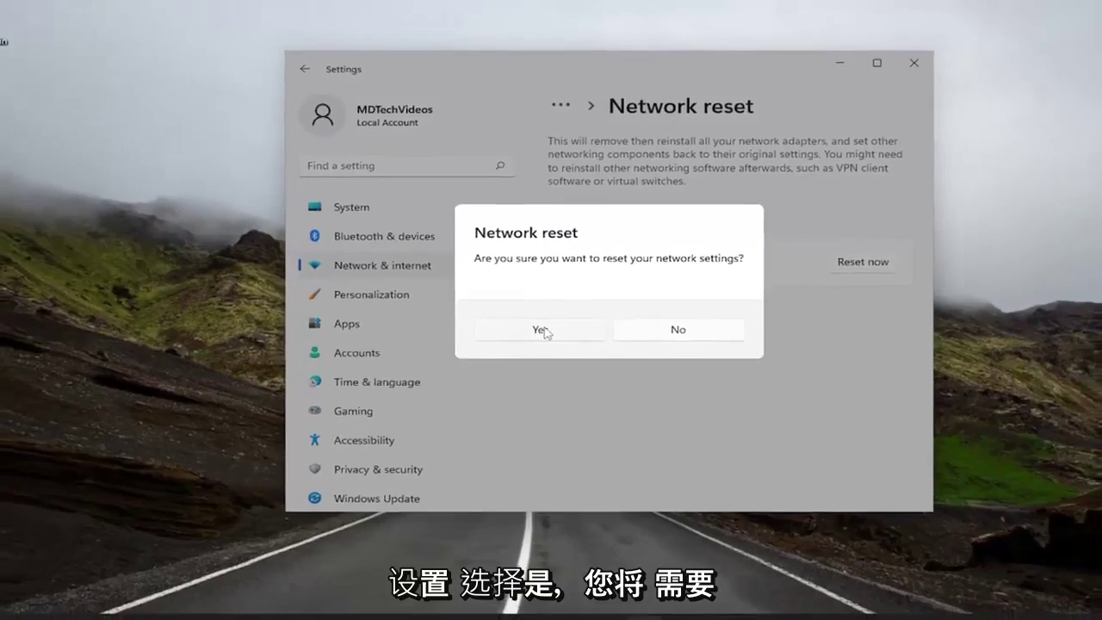
pyautogui.click(537, 338)
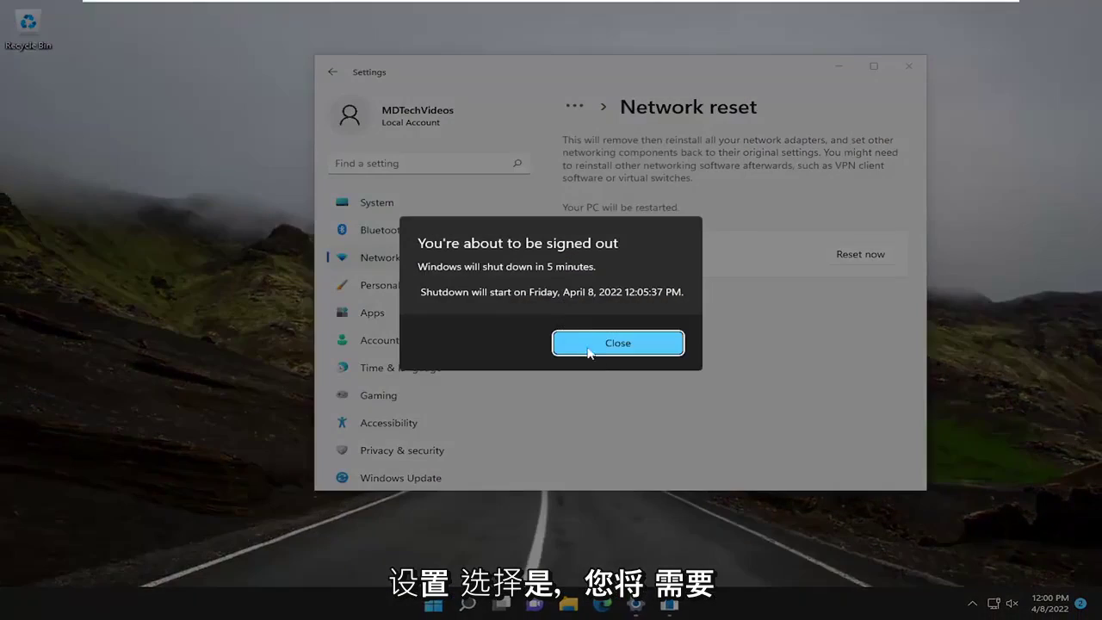
pyautogui.click(617, 343)
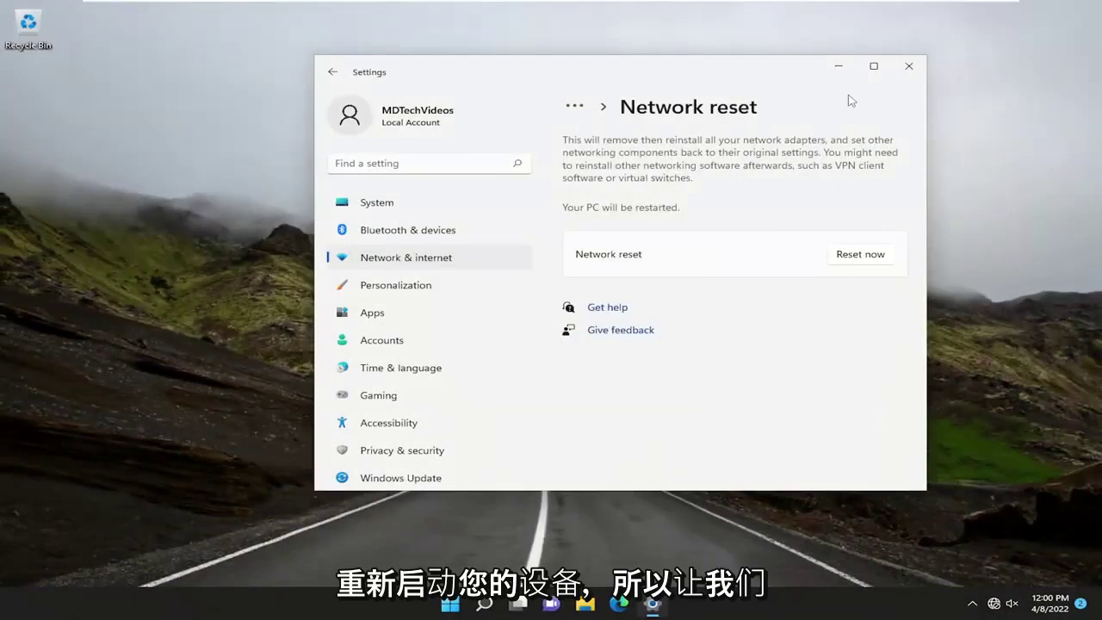
pyautogui.click(908, 66)
# - Open the Start button's quick system menu to reach the restart option
pyautogui.rightClick(472, 606)
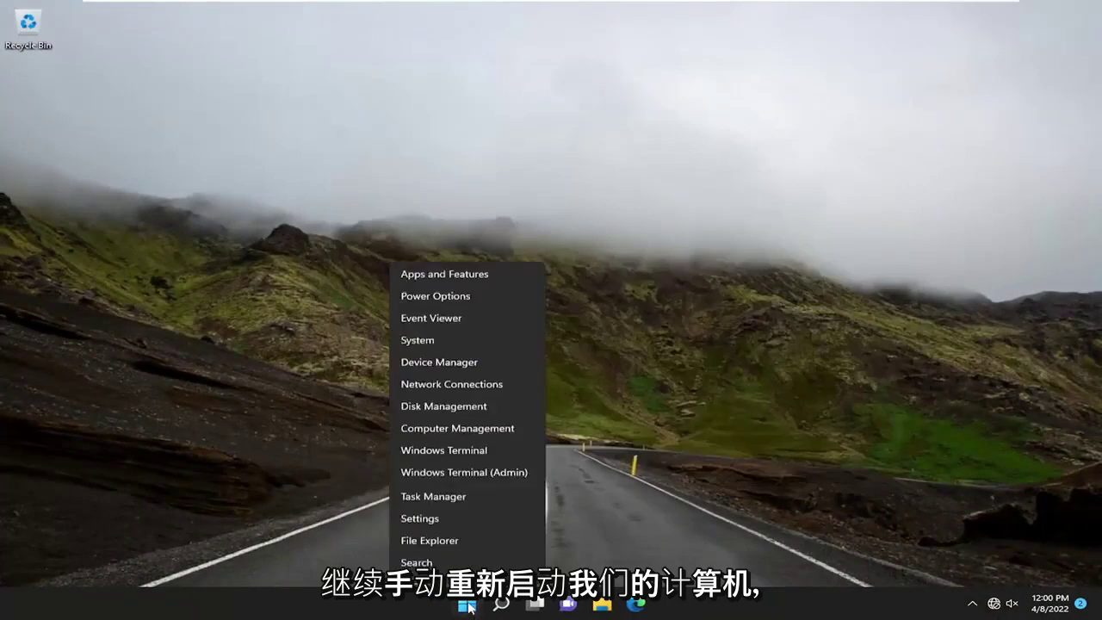